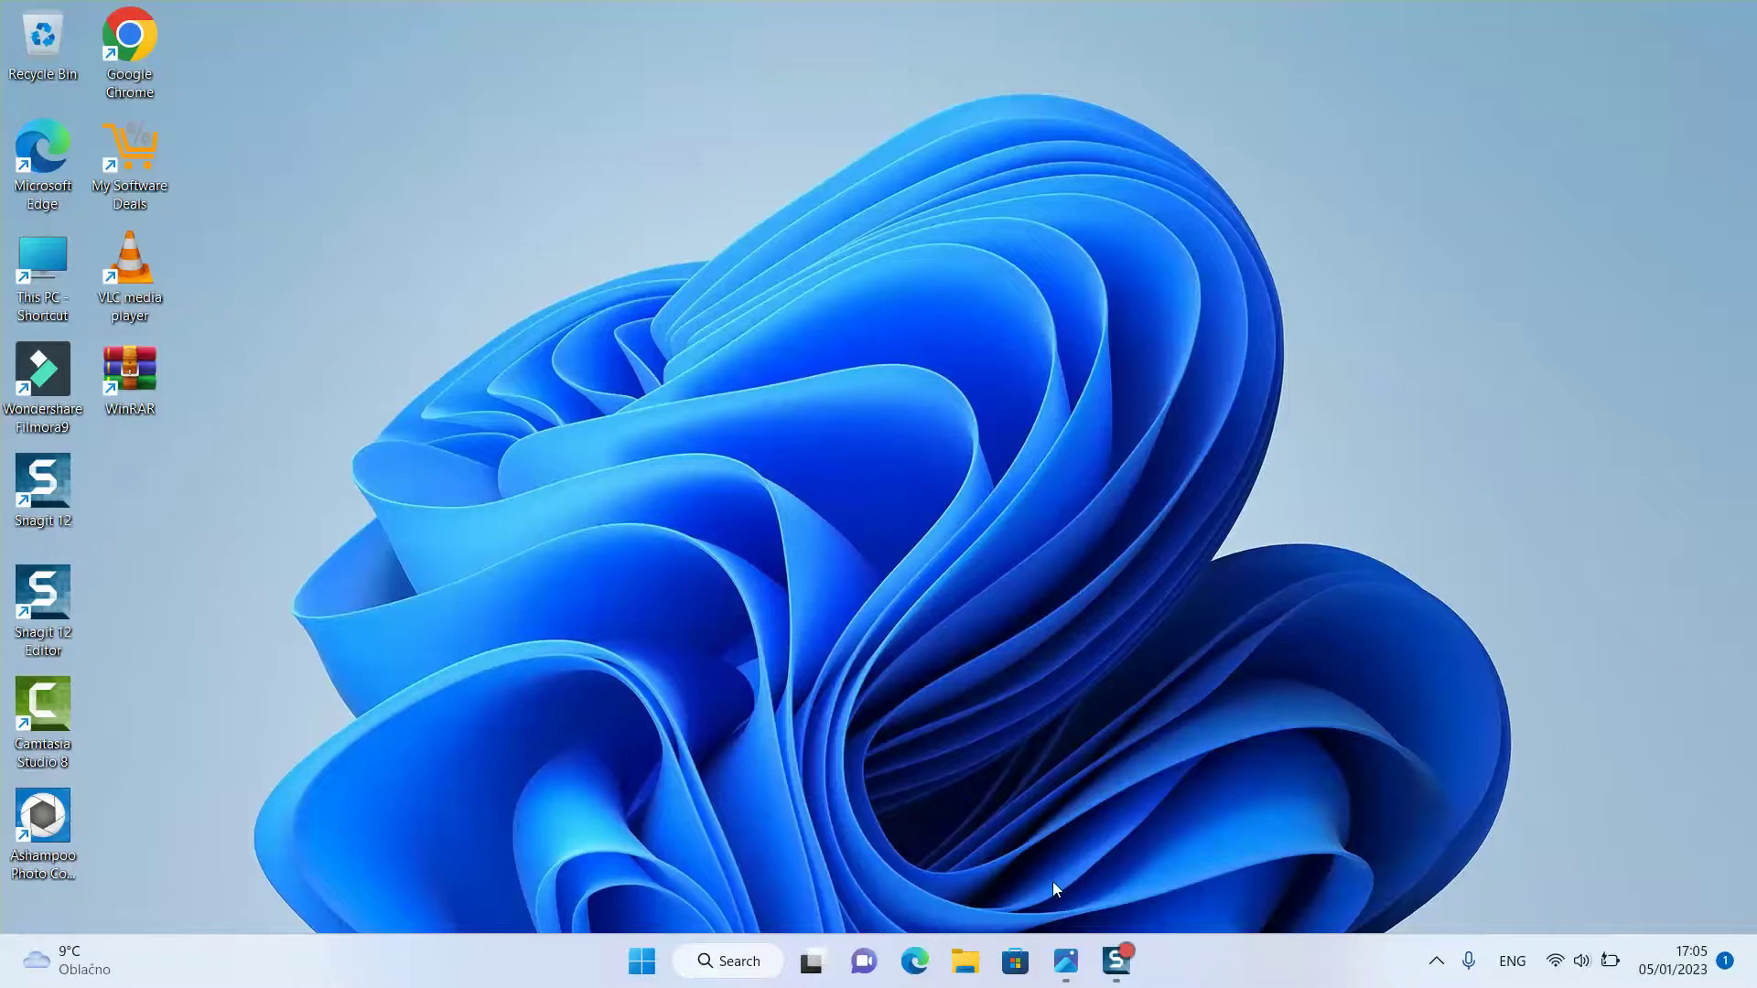
# Restore the Photos window showing the laptop keyboard photo from the taskbar.
pyautogui.click(1065, 961)
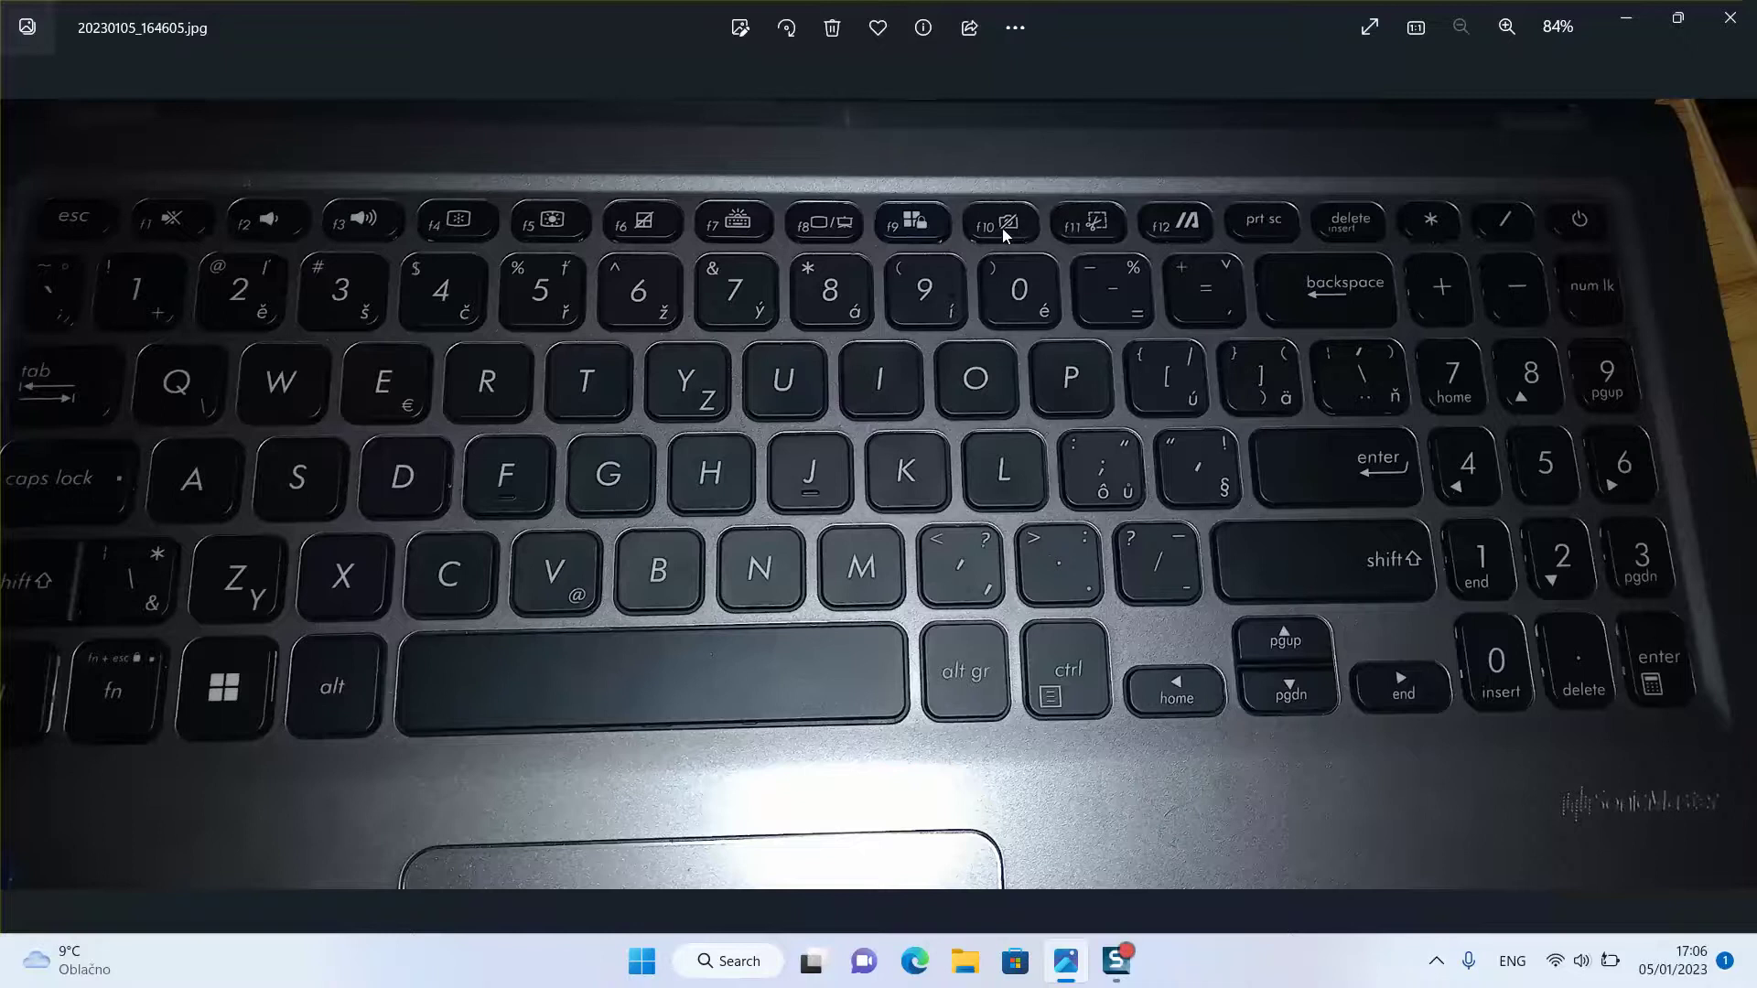
# Launch the Camera app from Windows Search.
pyautogui.click(748, 961)
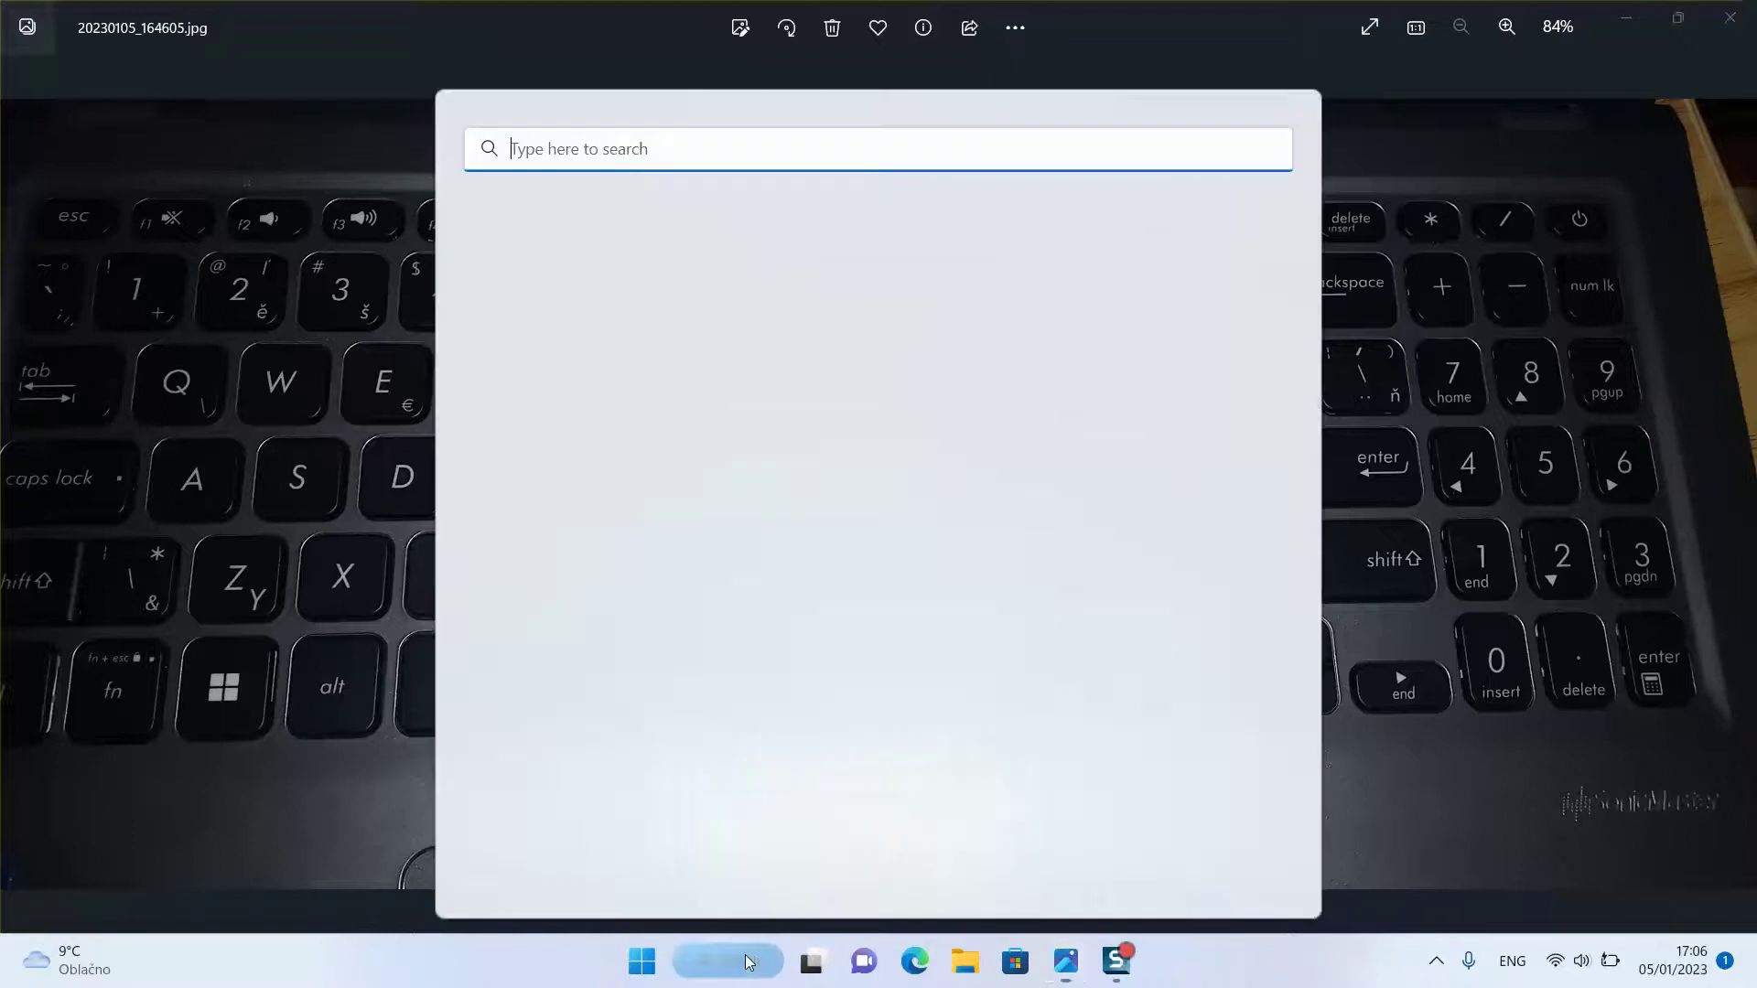
pyautogui.write('camer')
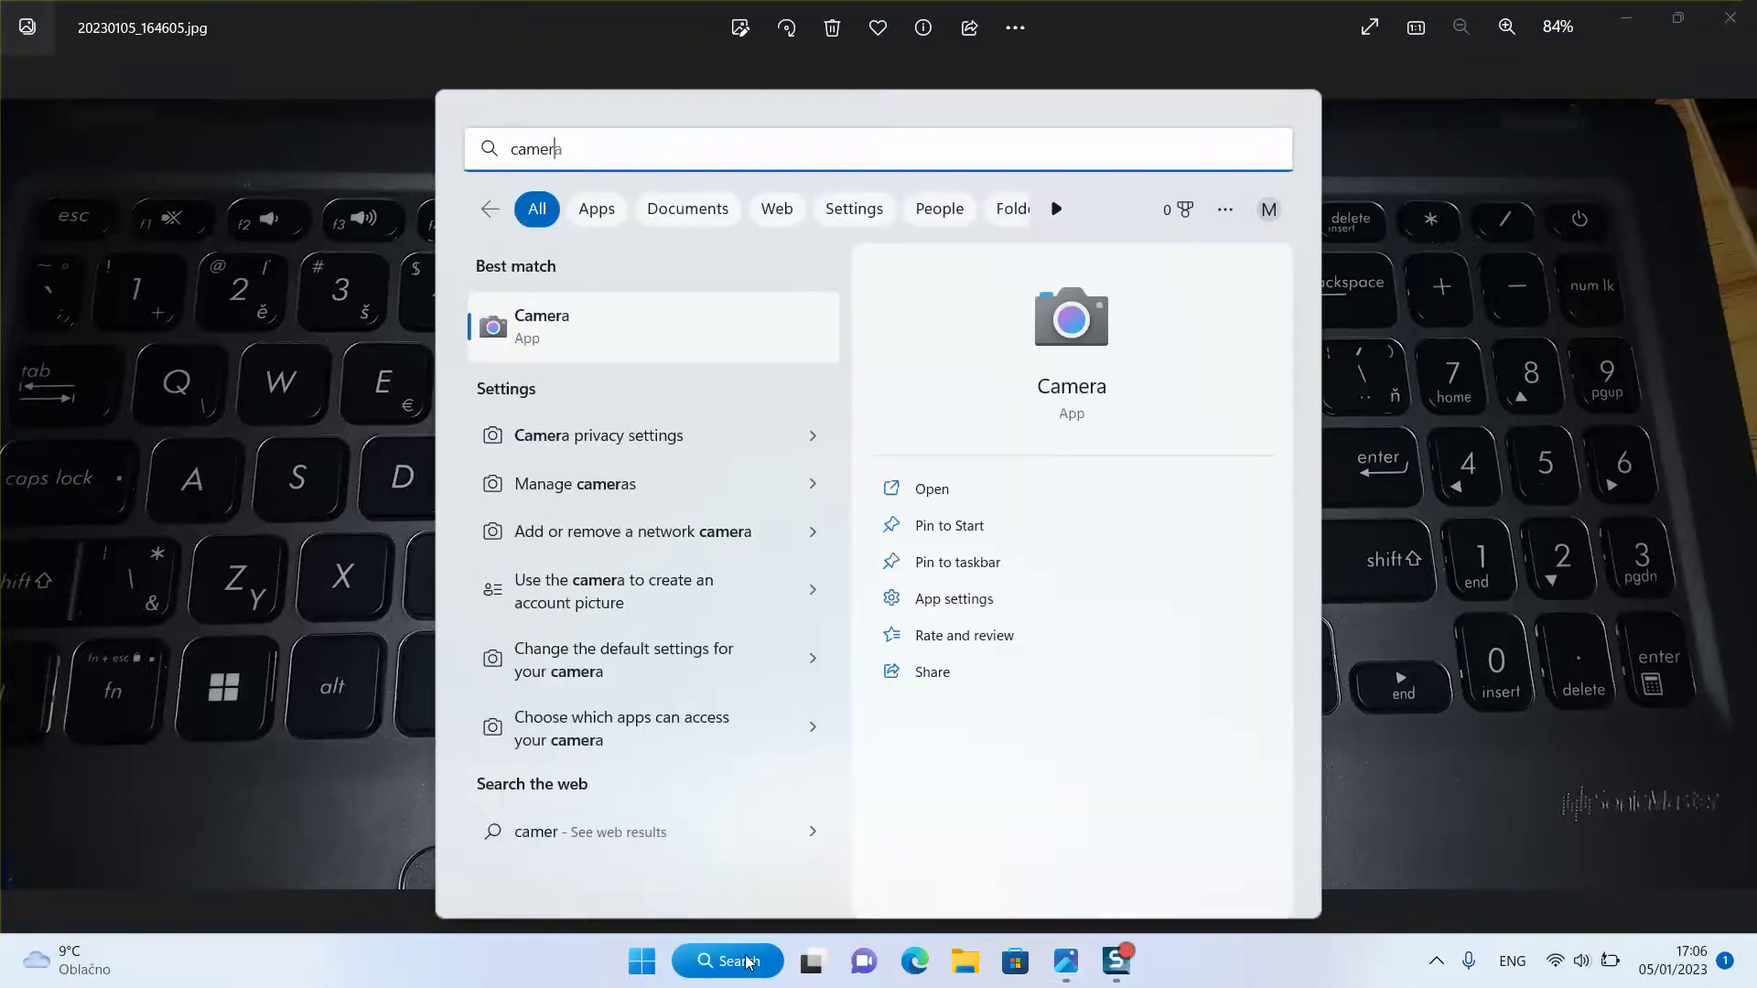
pyautogui.click(597, 340)
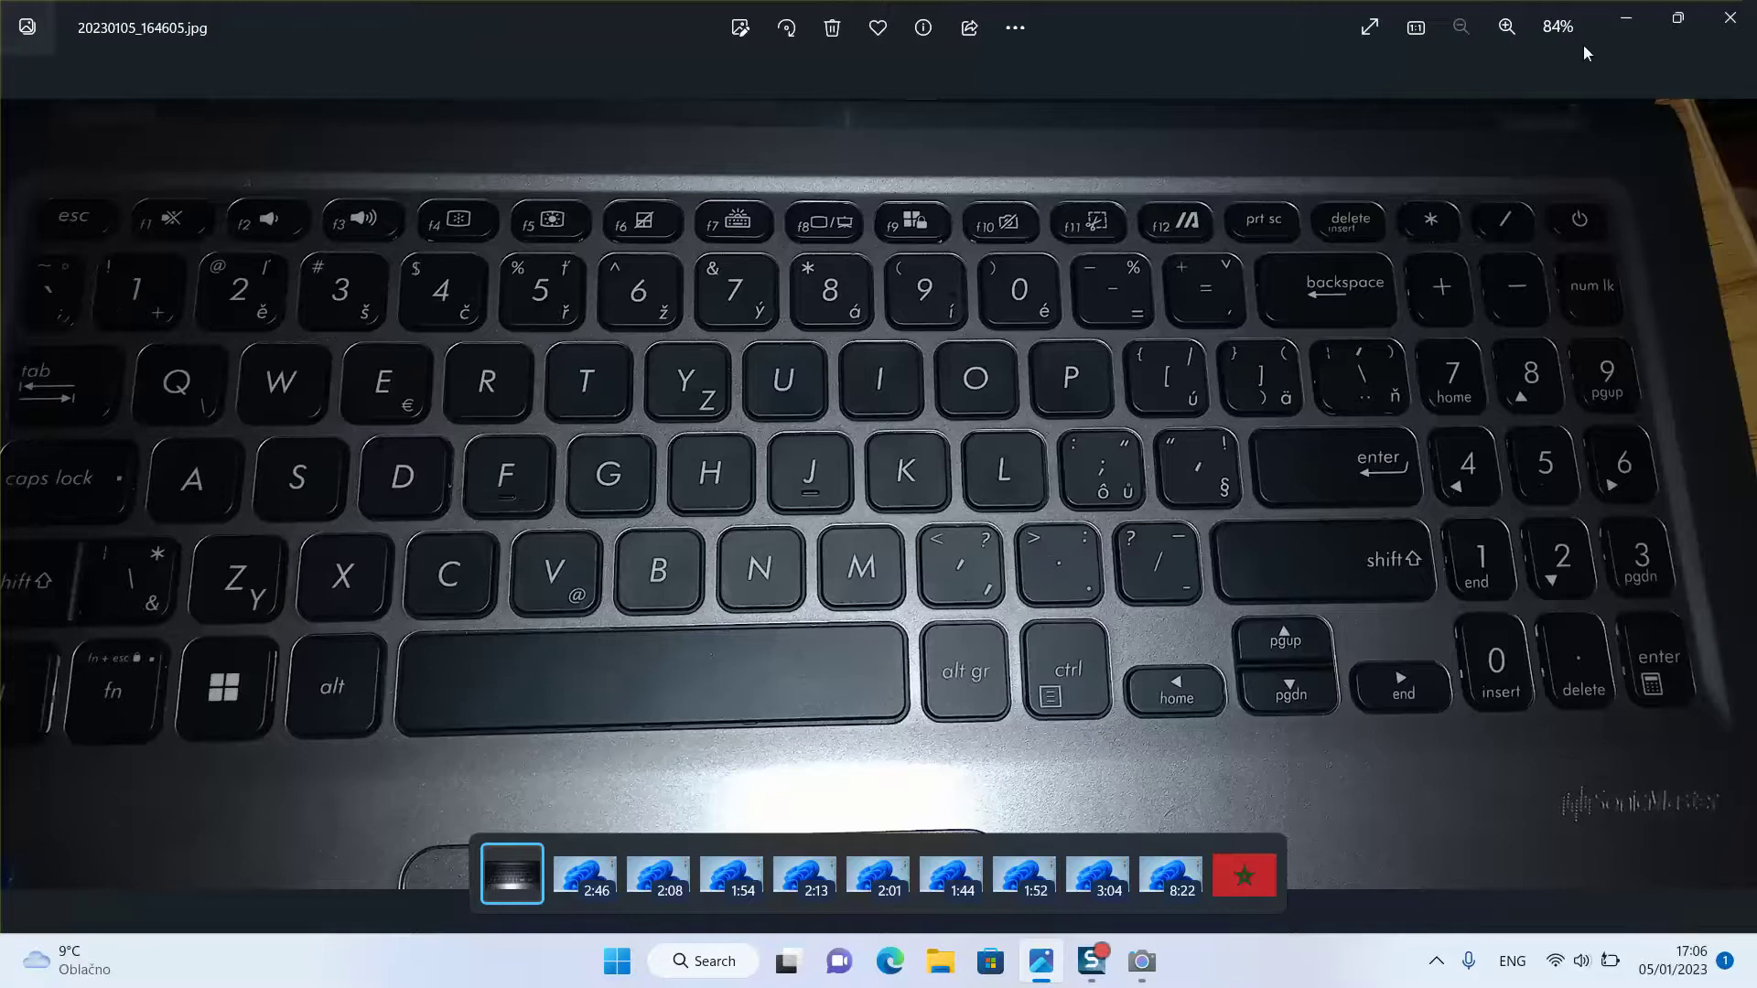
# Minimize Photos and maximize the Camera window showing no camera feed.
pyautogui.click(1623, 19)
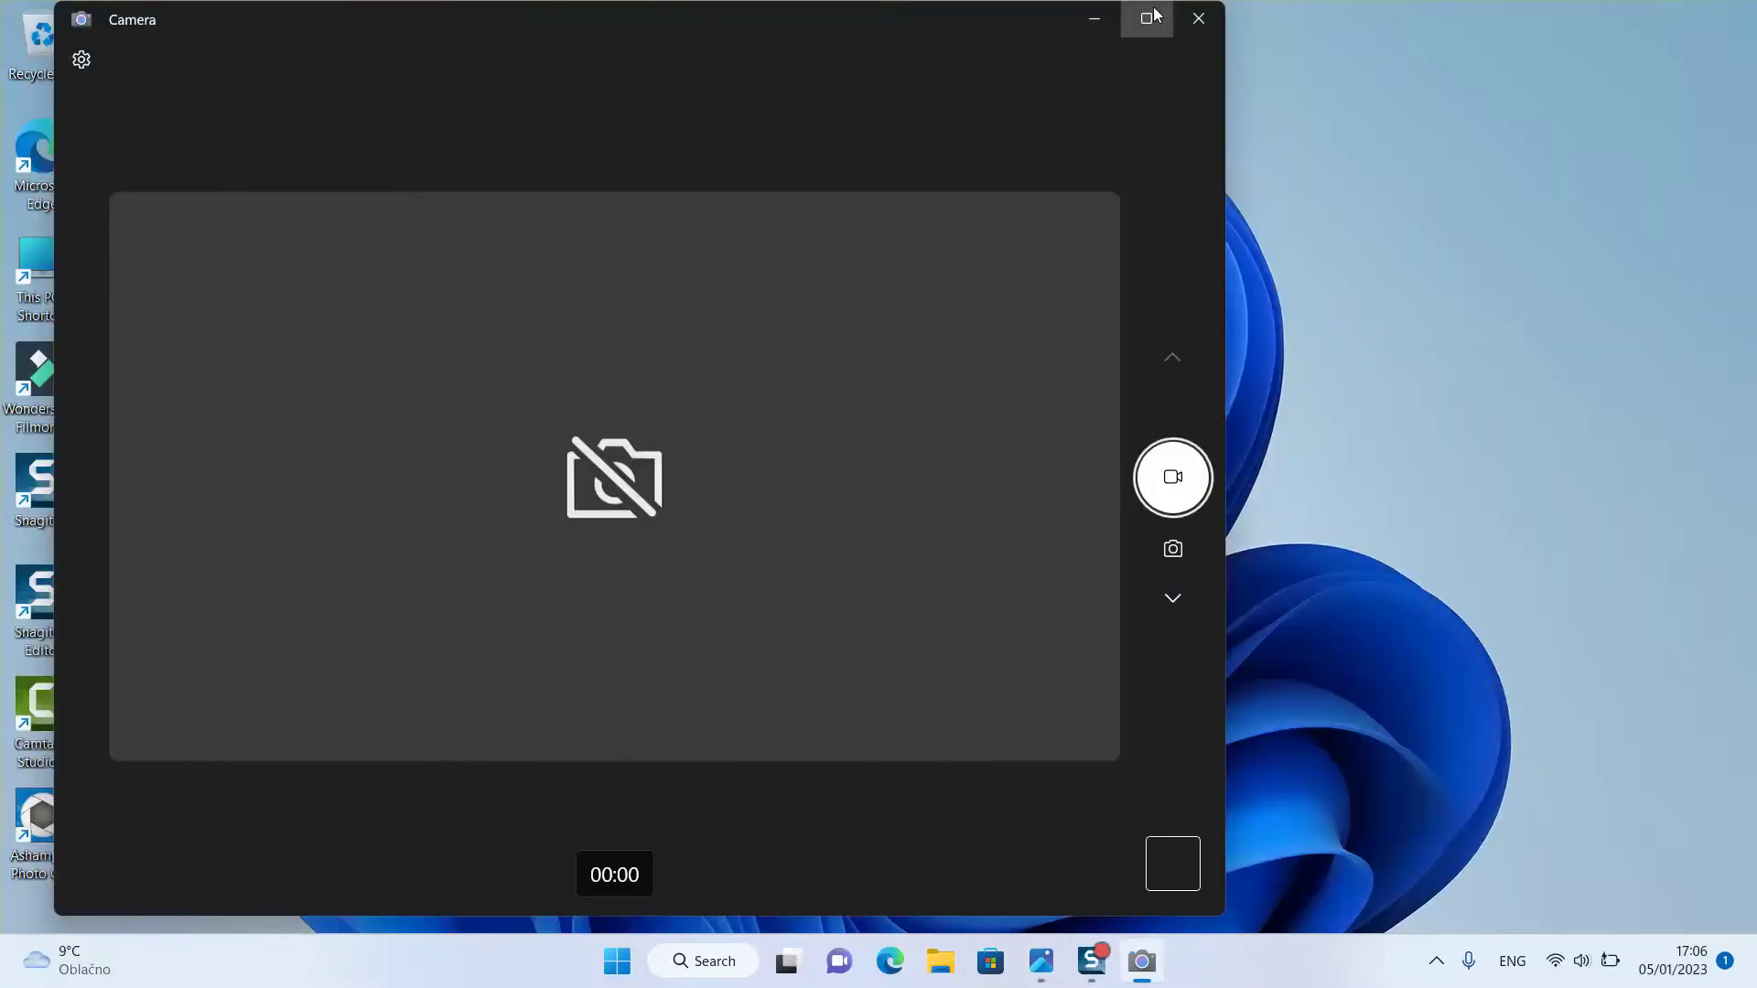
pyautogui.click(1147, 19)
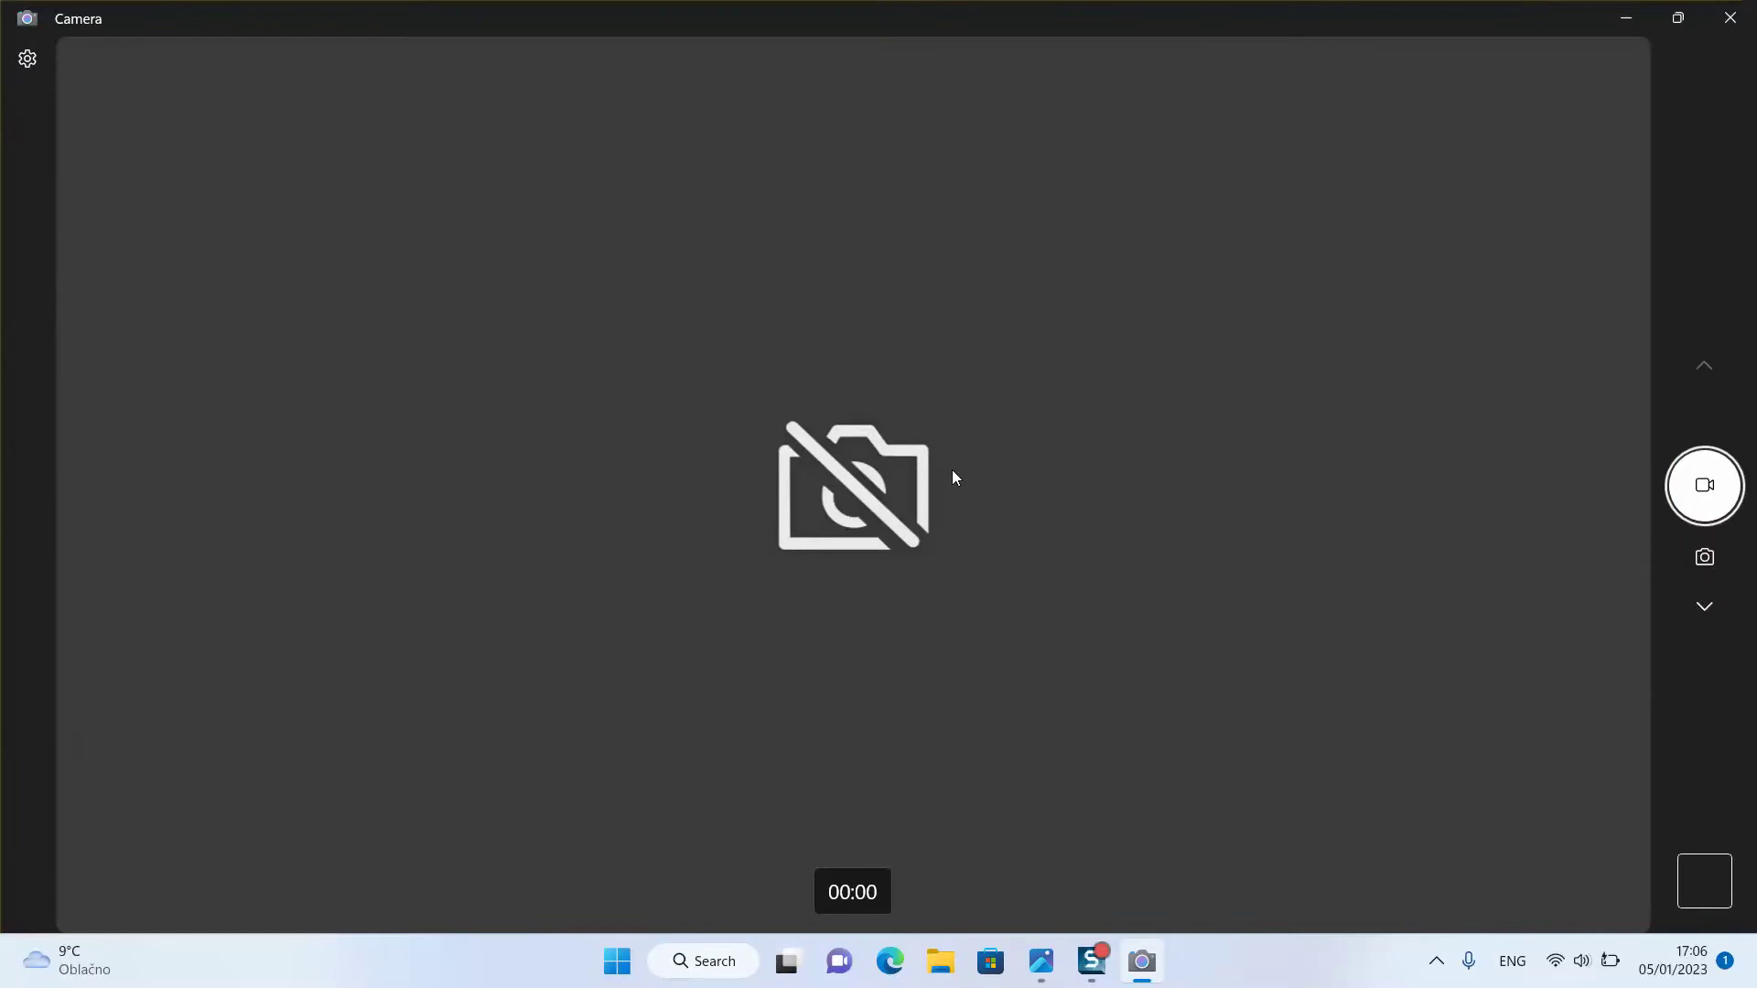